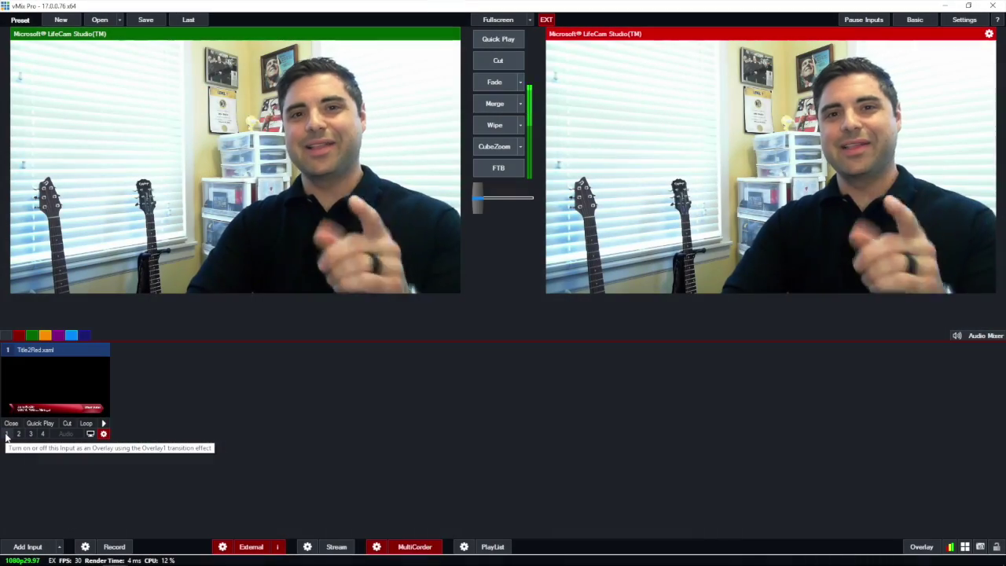
- Flash the lower-third title on and off, then load the camera's web page at 192.168.2.169
click(6, 435)
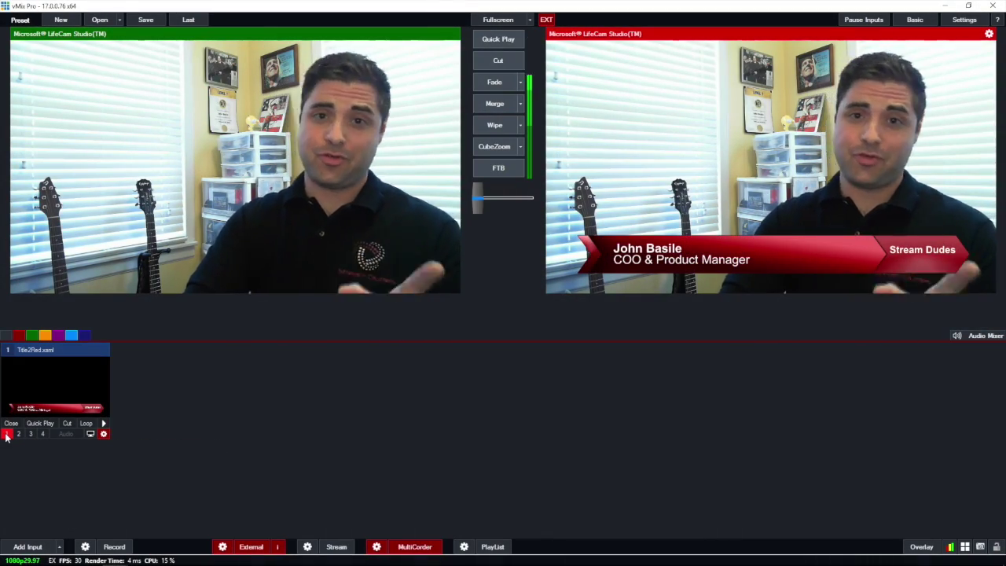
click(6, 434)
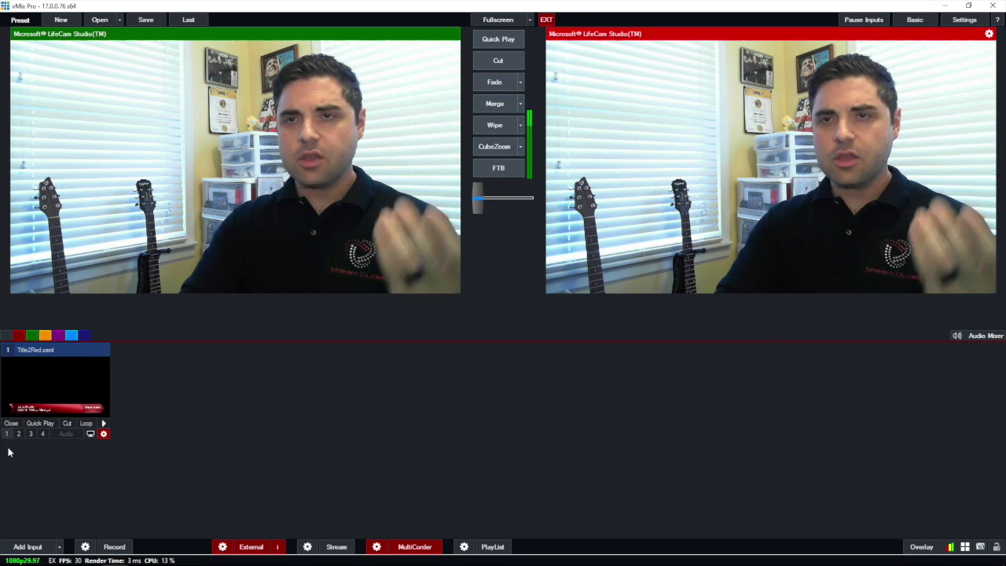
click(89, 561)
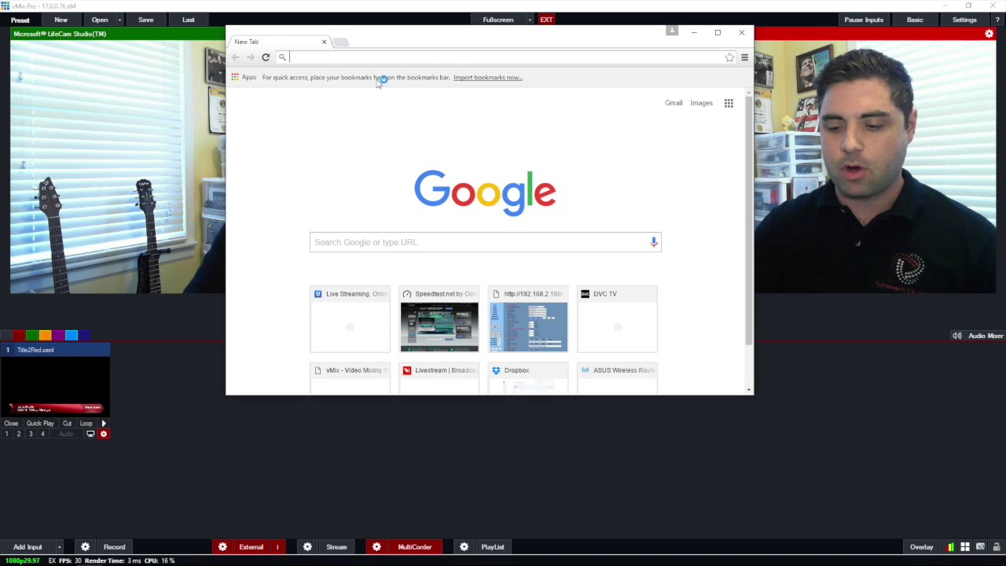
text(192.1)
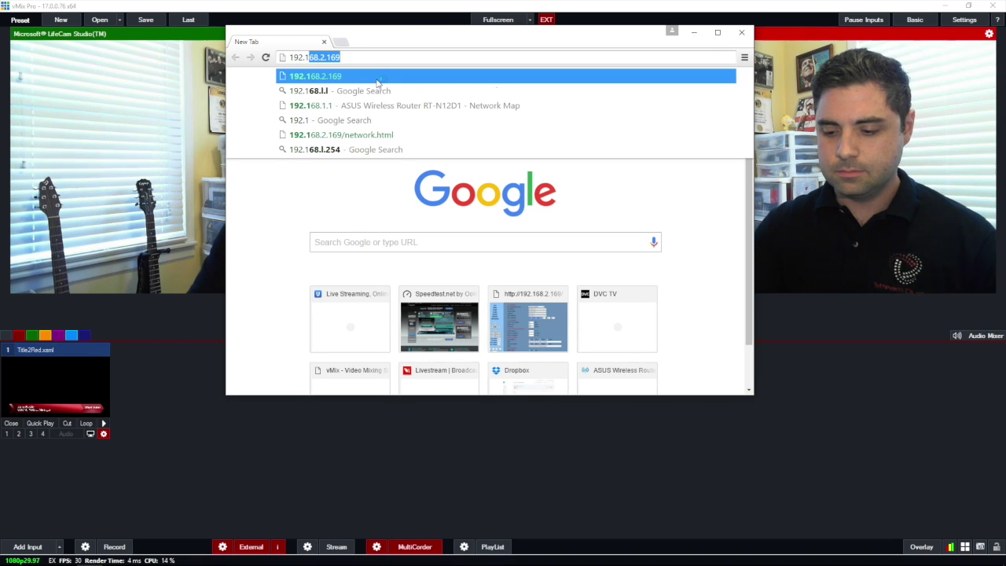
text(68)
key(Return)
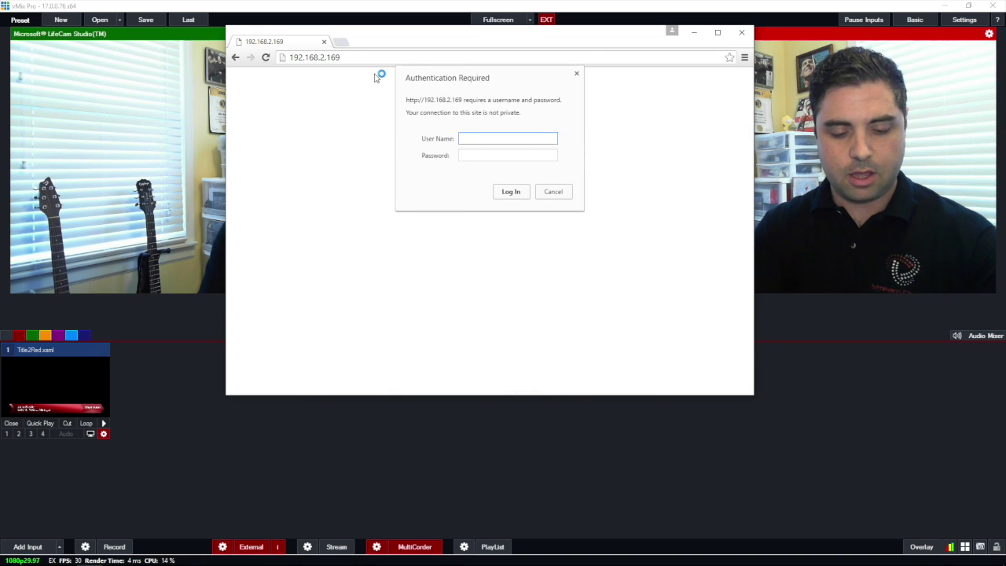
- Log in and review network settings (RTSP port 554, PTZ port 5678), then minimize the browser
key(Tab)
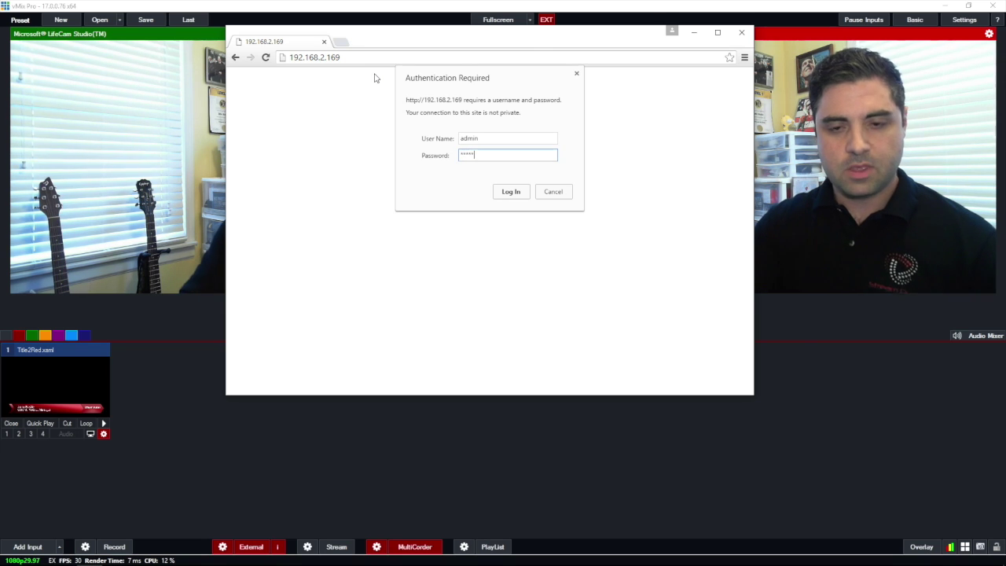
click(520, 197)
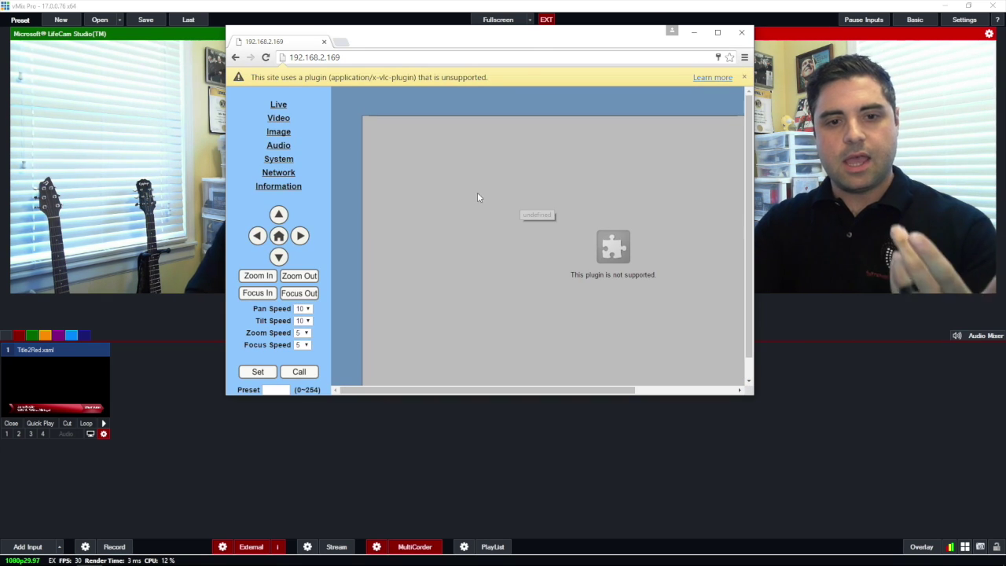
click(284, 175)
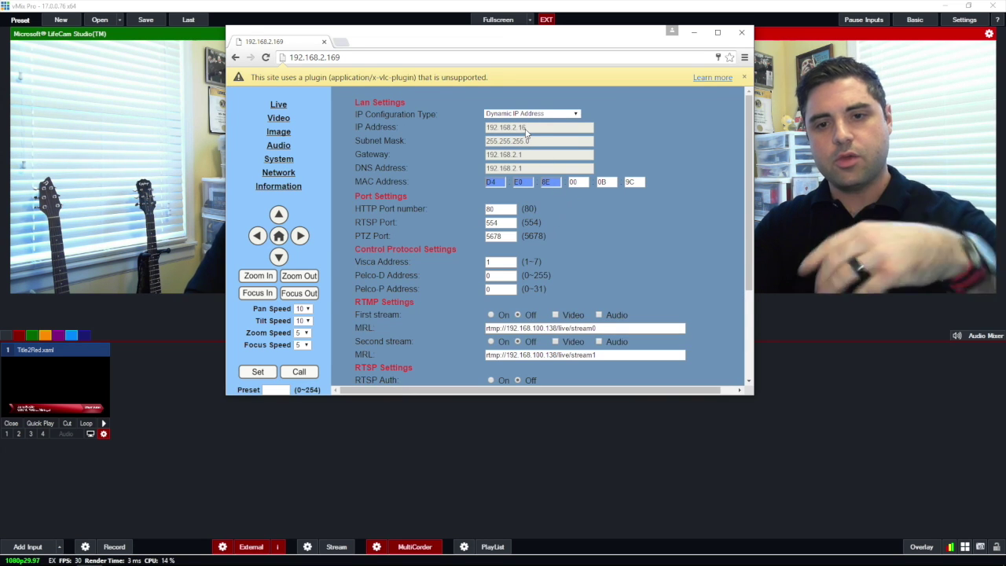
click(744, 77)
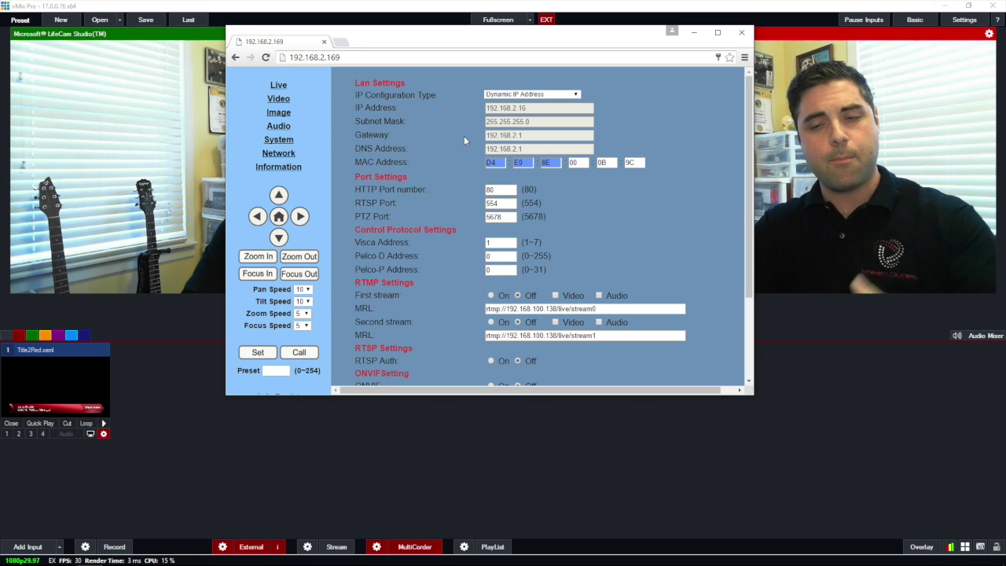
click(695, 34)
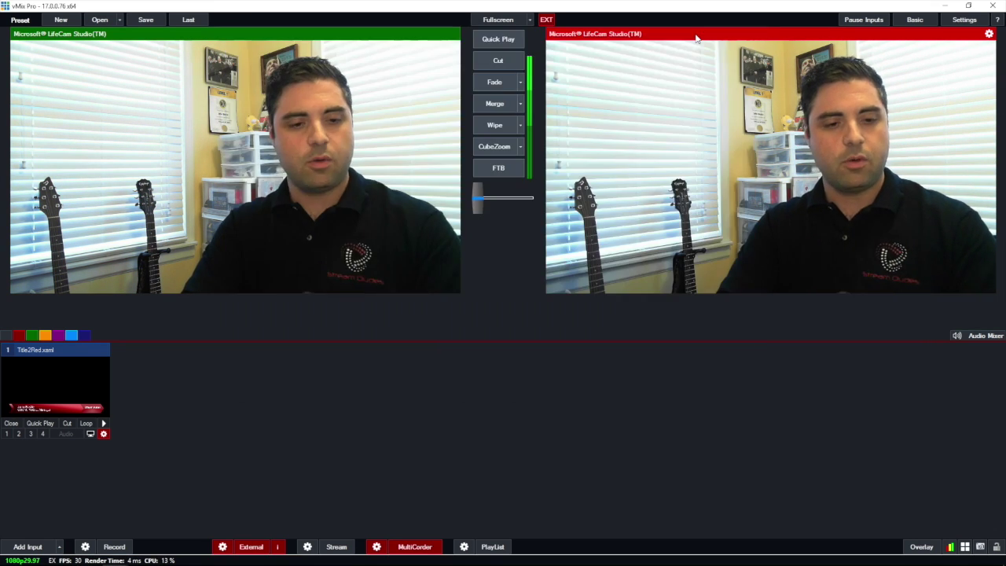
- Add rtsp://192.168.2.169:554/1 as a Low Latency Stream input and load it into preview
click(21, 547)
click(255, 211)
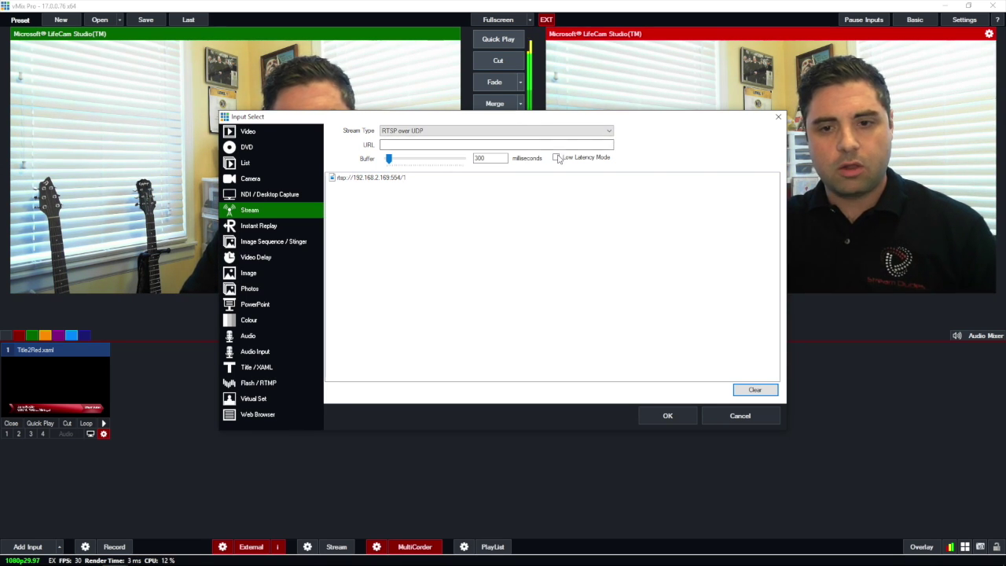
click(378, 179)
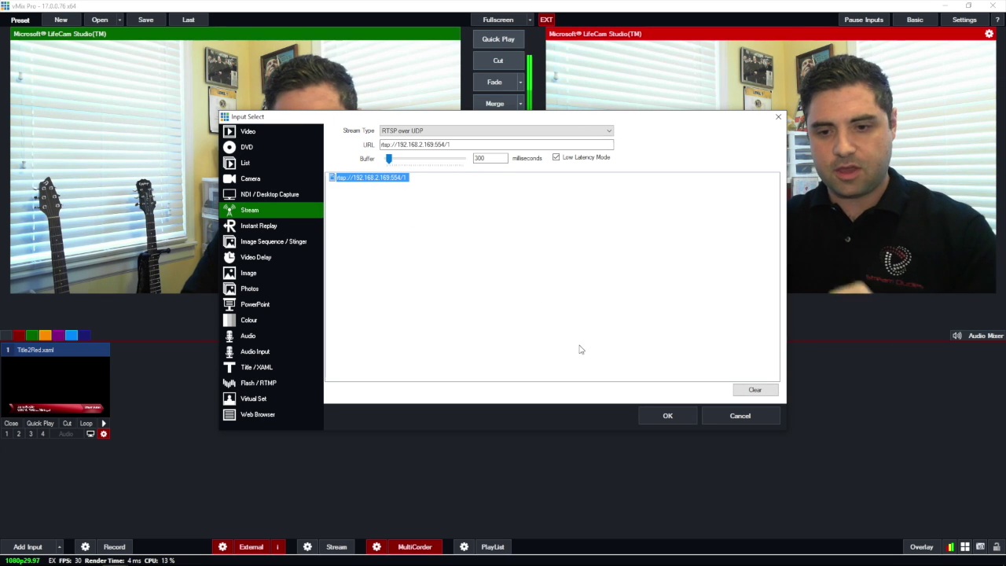
click(656, 410)
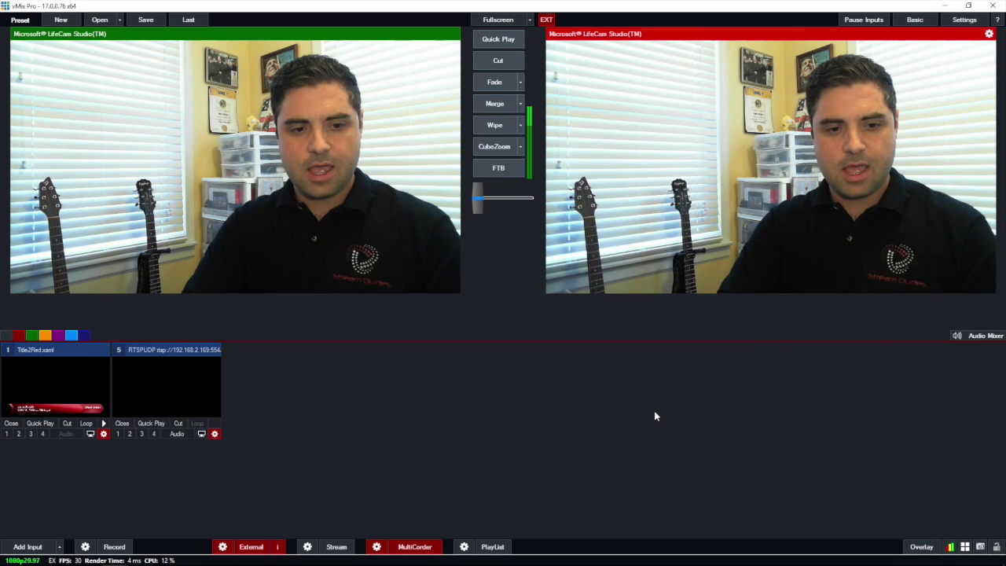
click(163, 386)
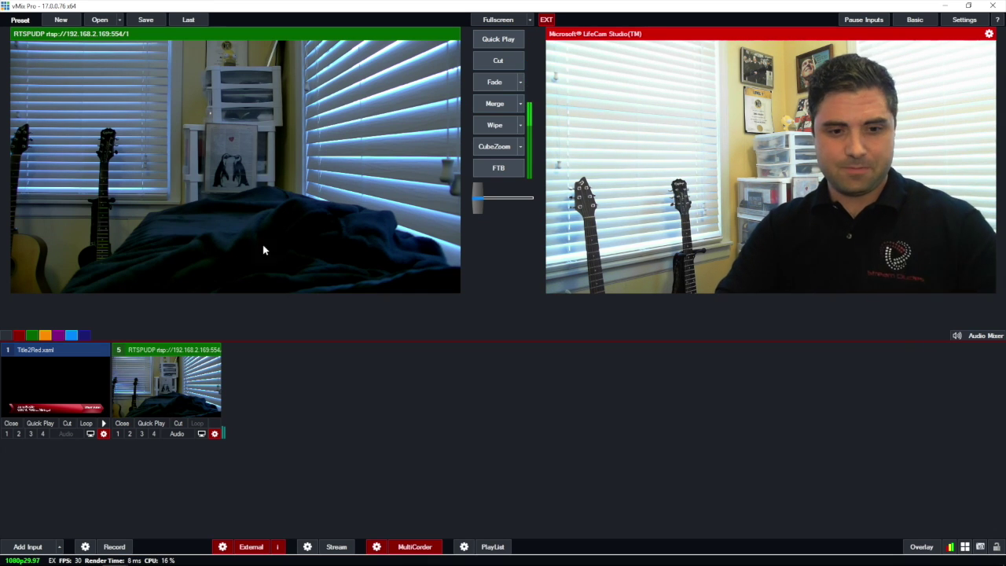
- Open the RTSP camera input's settings window to its PTZ options
click(215, 434)
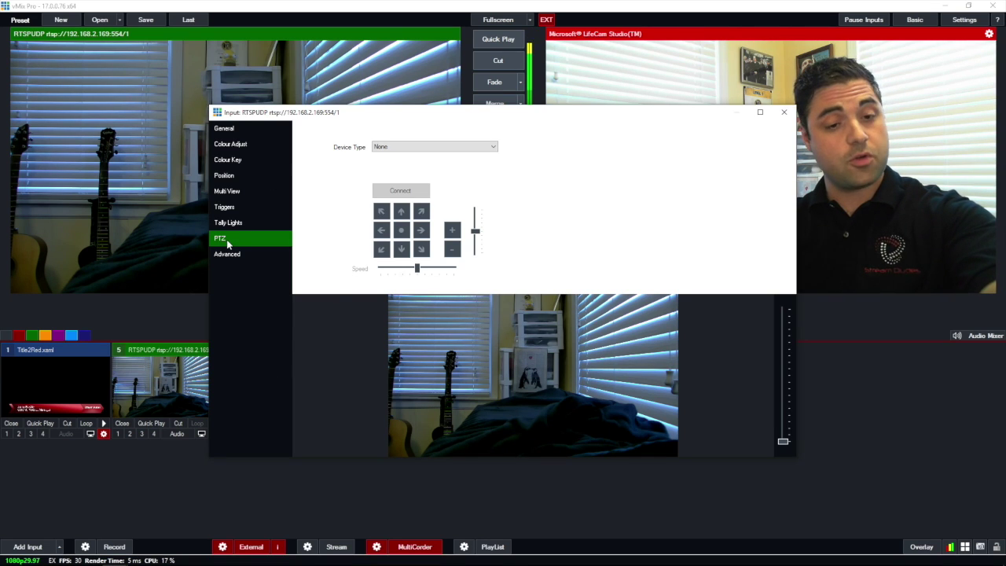
- Set the device type to PTZ Optics VISCA UDP at 192.168.2.169 and connect
click(409, 150)
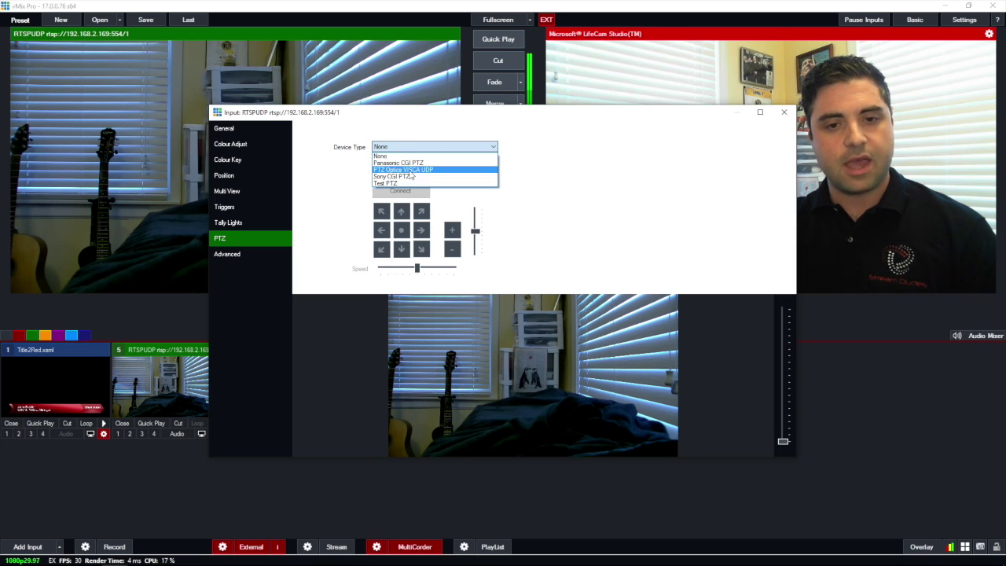
click(431, 170)
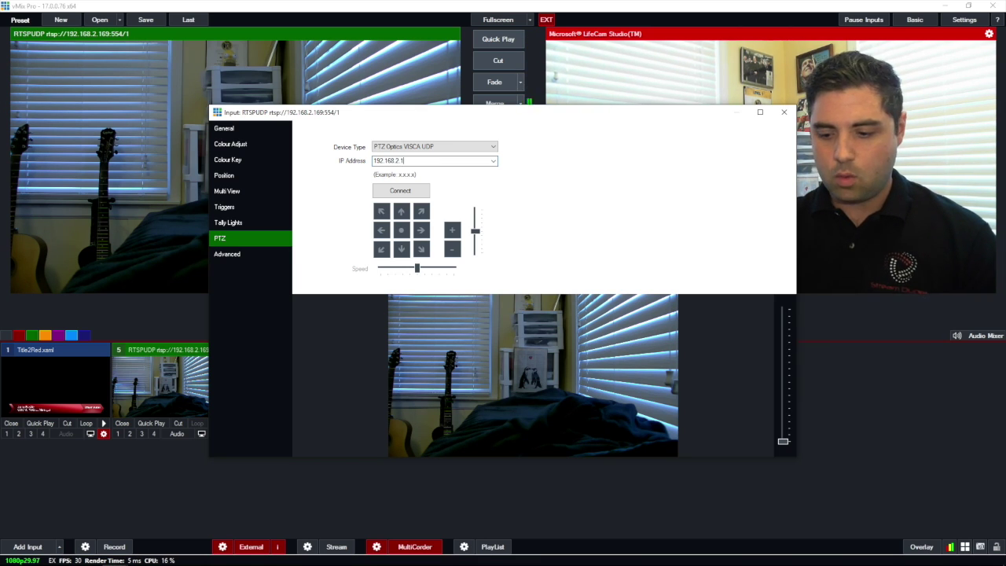
click(410, 193)
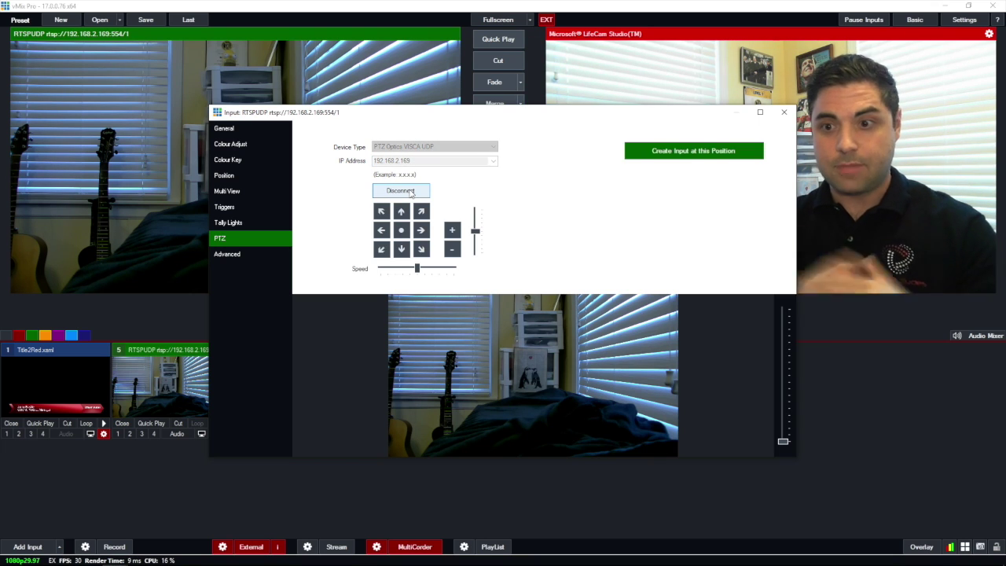
- Pan the camera right past the guitars and tilt down onto the black box on the desk
click(385, 232)
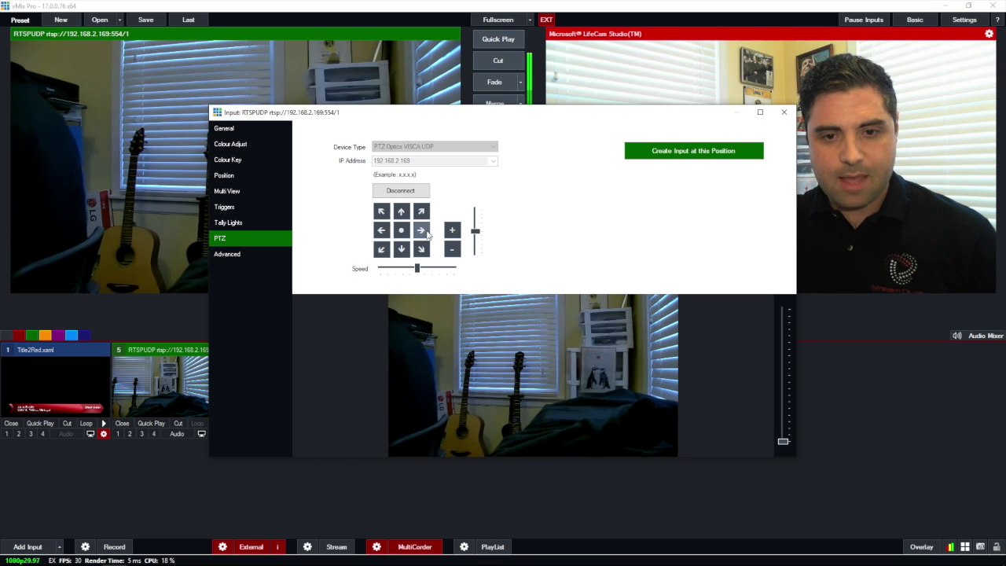
click(388, 236)
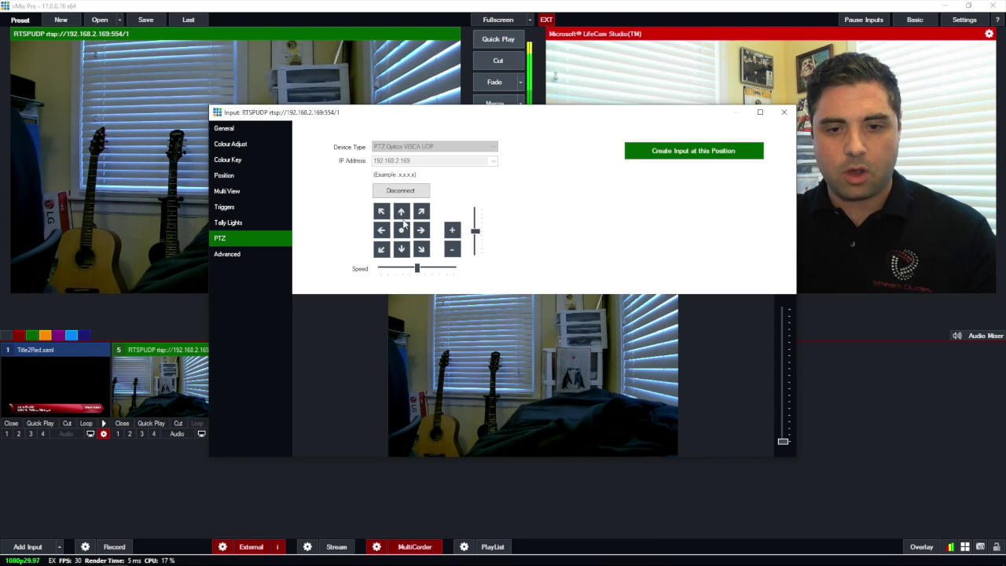
click(428, 237)
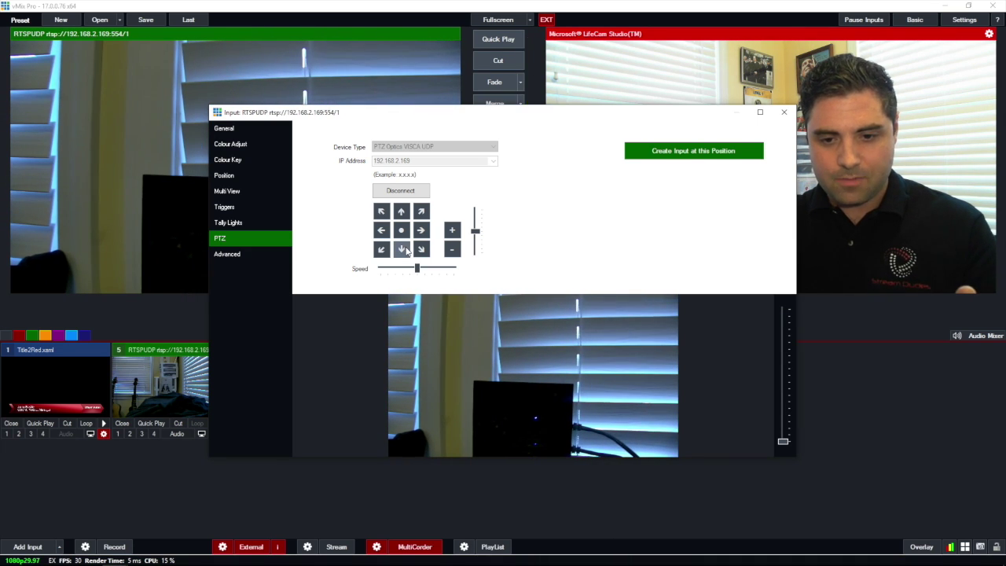
click(406, 250)
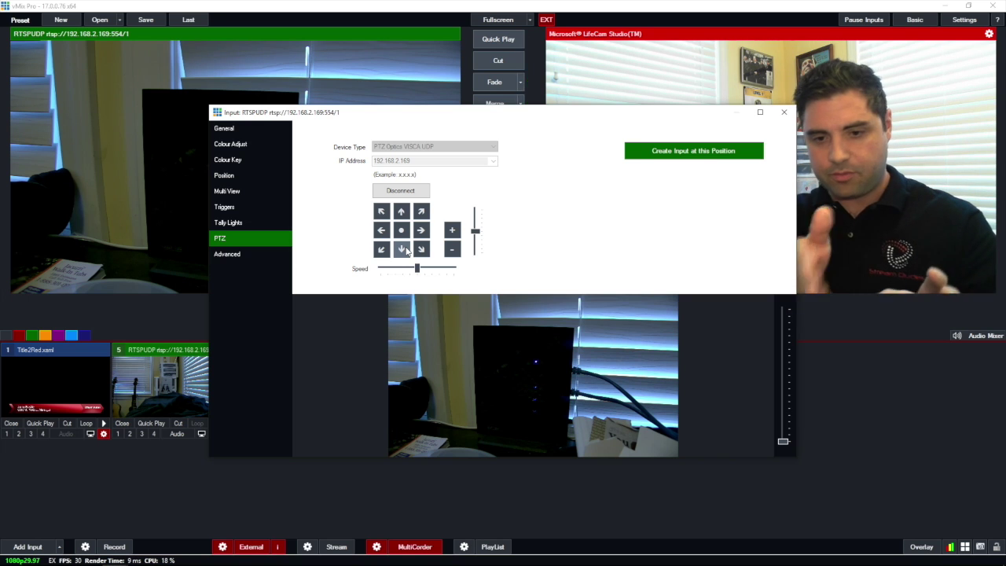
- Save the desk box view as a position input, then frame and save the penguin picture
click(699, 154)
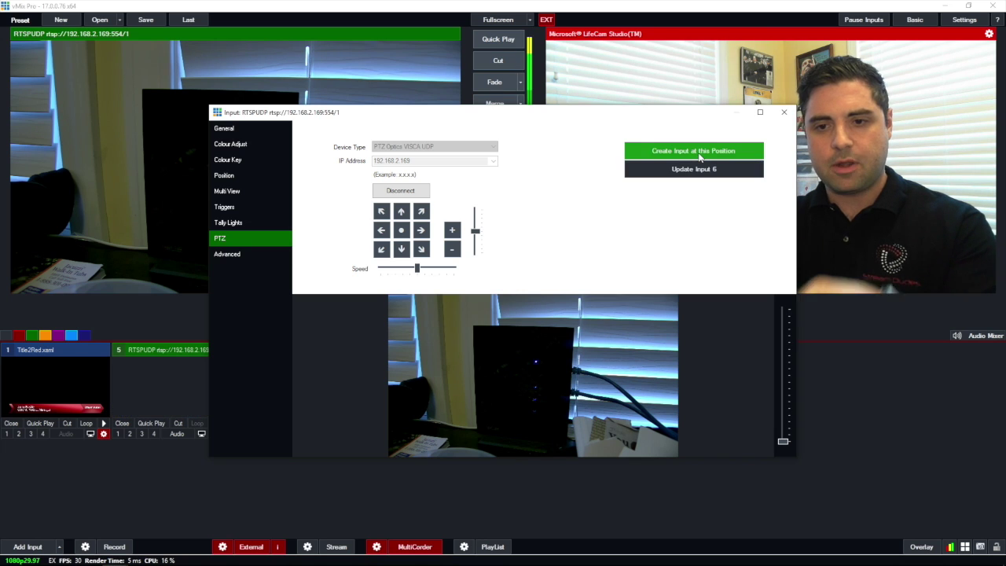
click(383, 232)
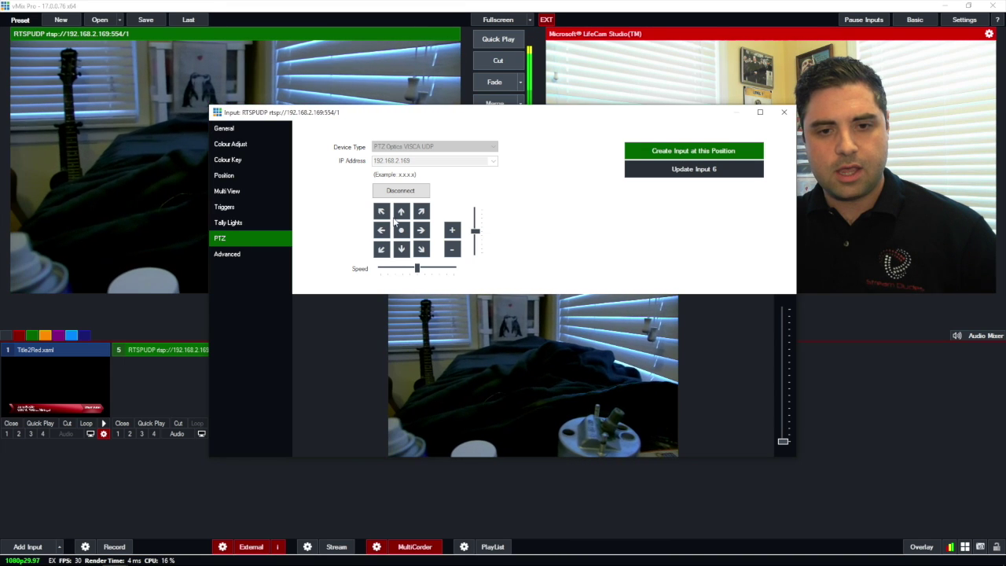
click(453, 230)
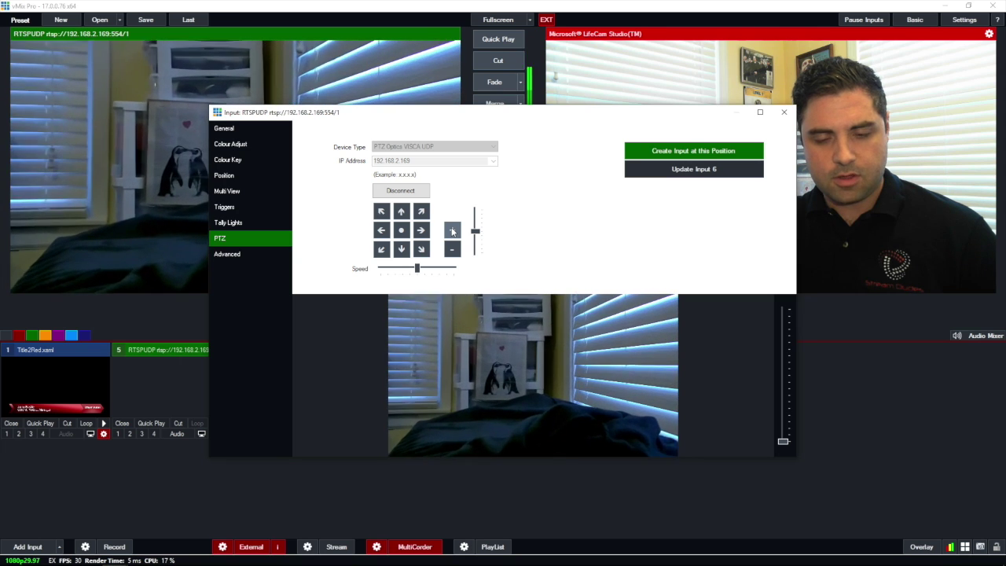
click(422, 231)
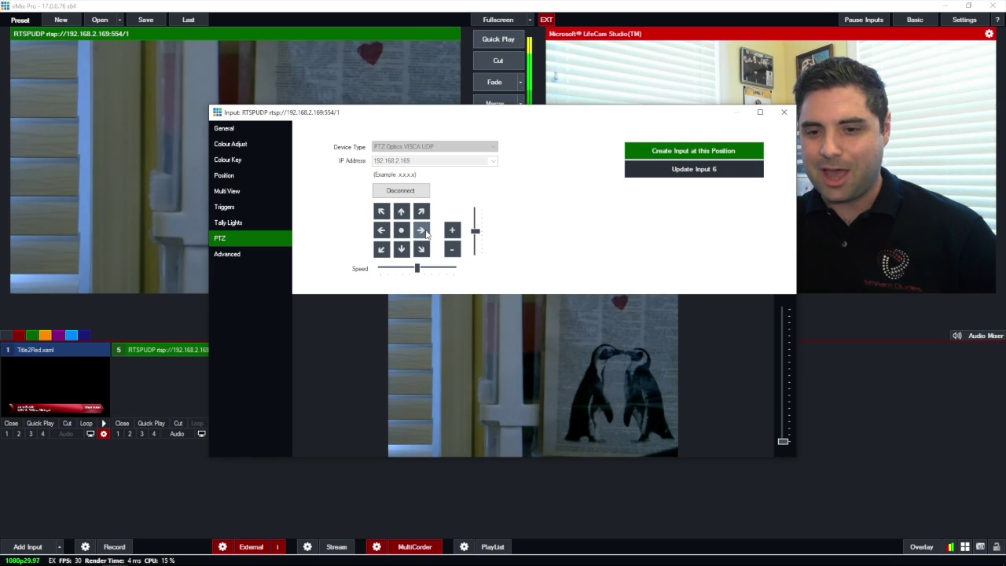
click(700, 154)
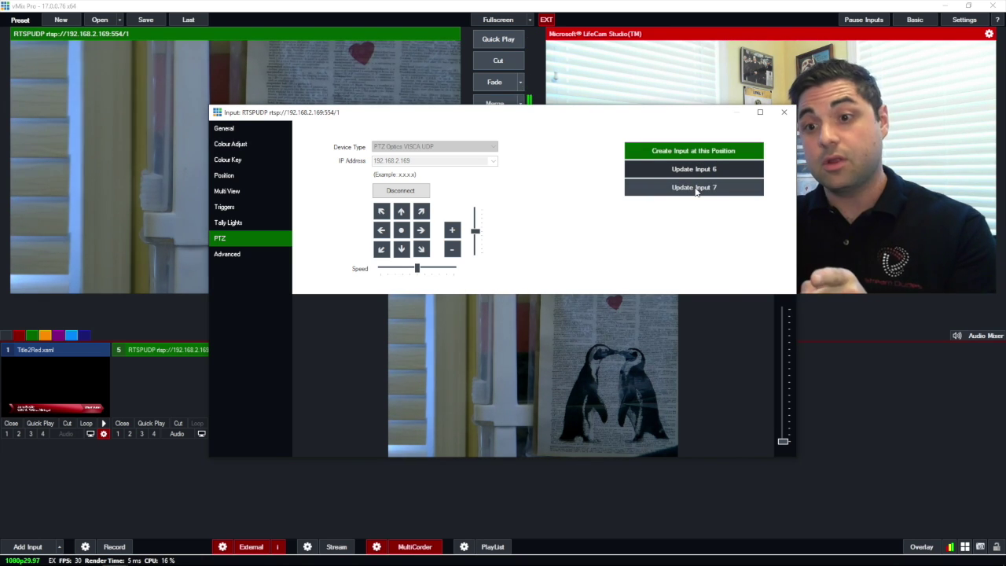
- Tilt and pan onto the LEVEL poster, save it as a third input, and close settings
click(403, 216)
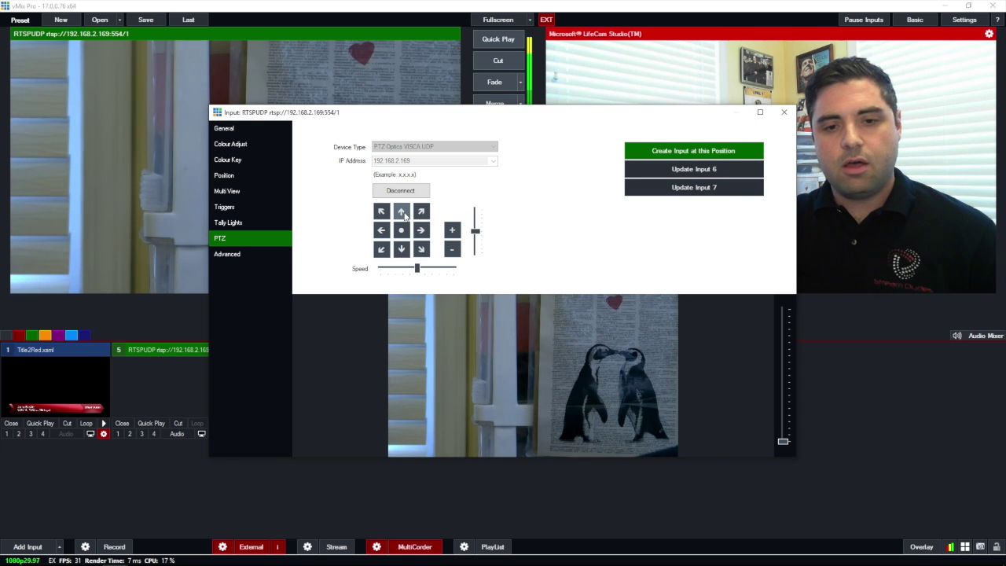
mouse_move(404, 217)
mouse_down()
mouse_move(450, 233)
mouse_move(429, 235)
mouse_up()
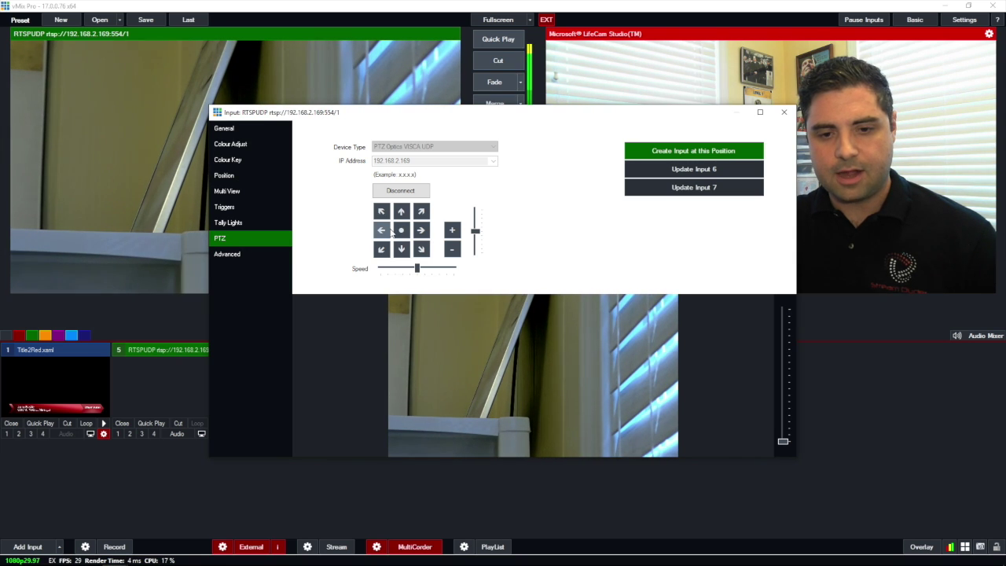
drag(391, 233, 422, 234)
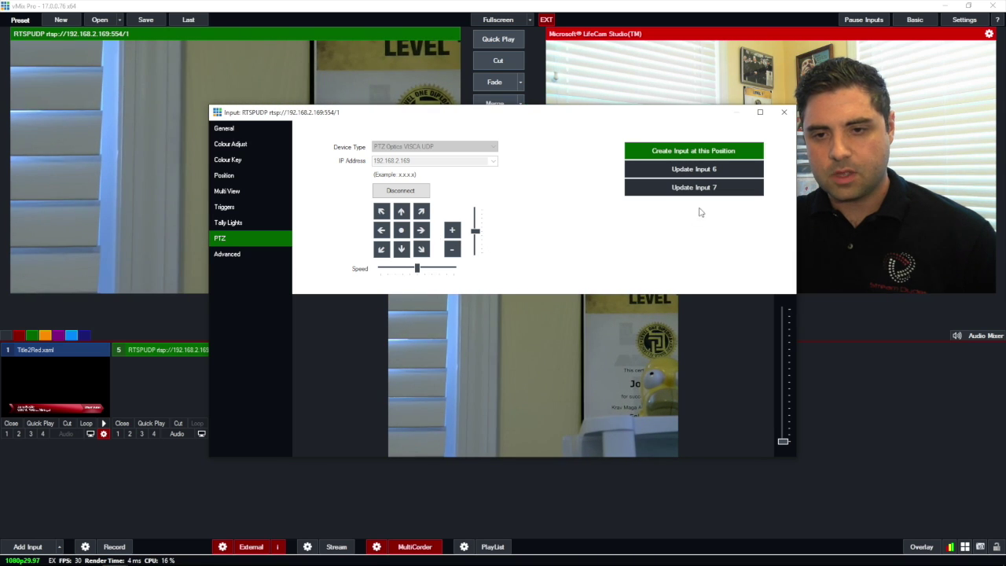
click(665, 157)
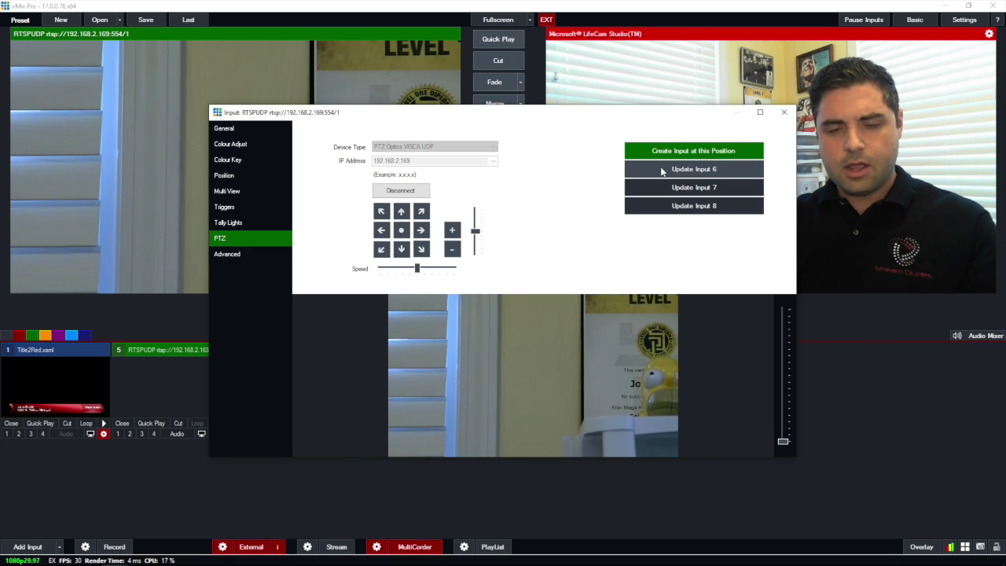
click(778, 112)
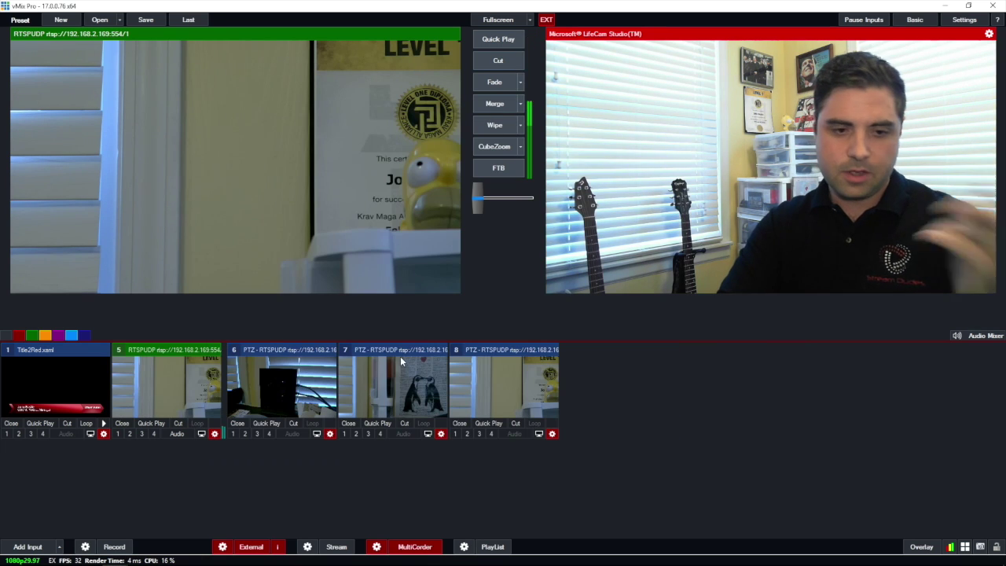
- Preview position input 6, then cut the penguin shot (input 7) live and back
click(271, 393)
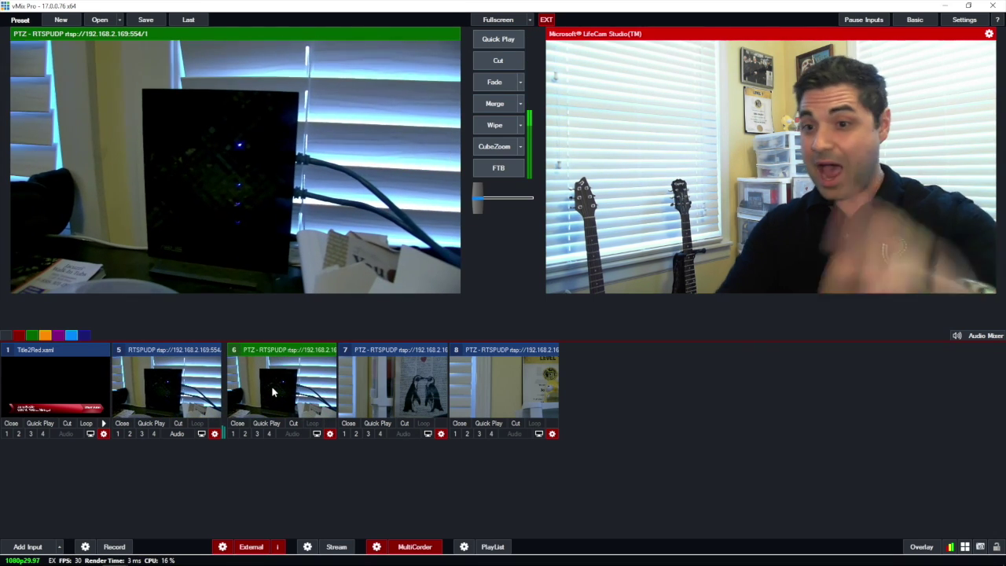
click(402, 408)
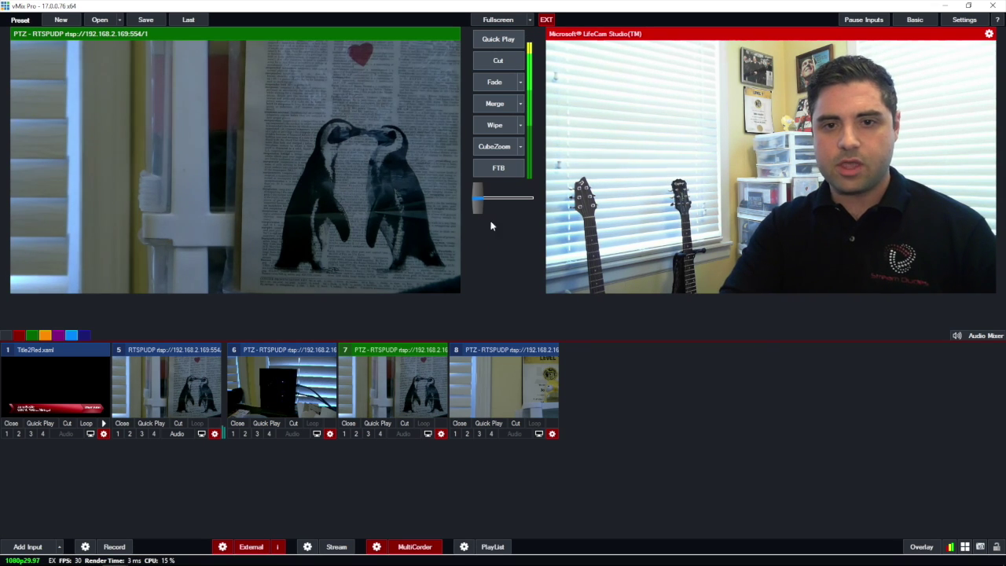
click(497, 61)
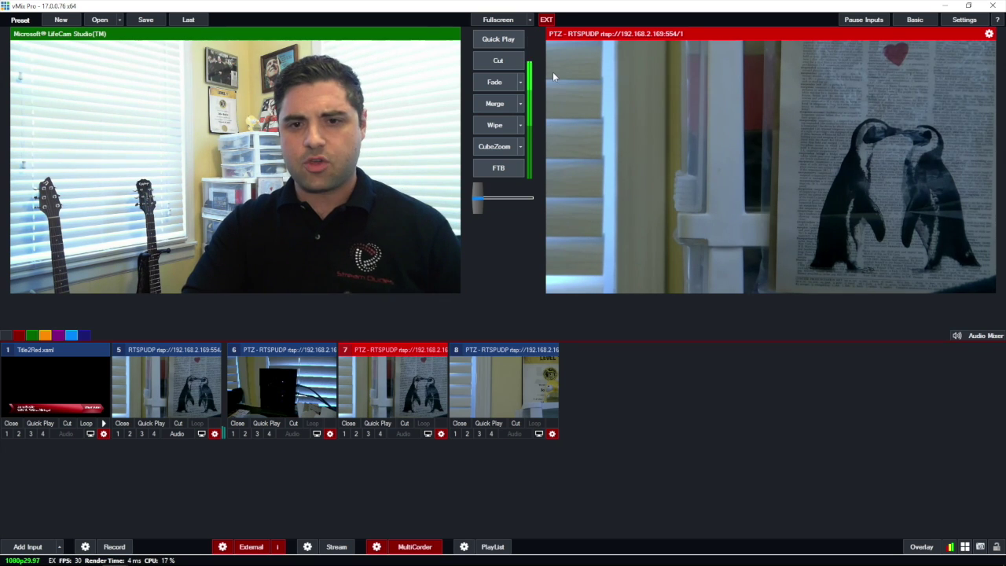
click(497, 60)
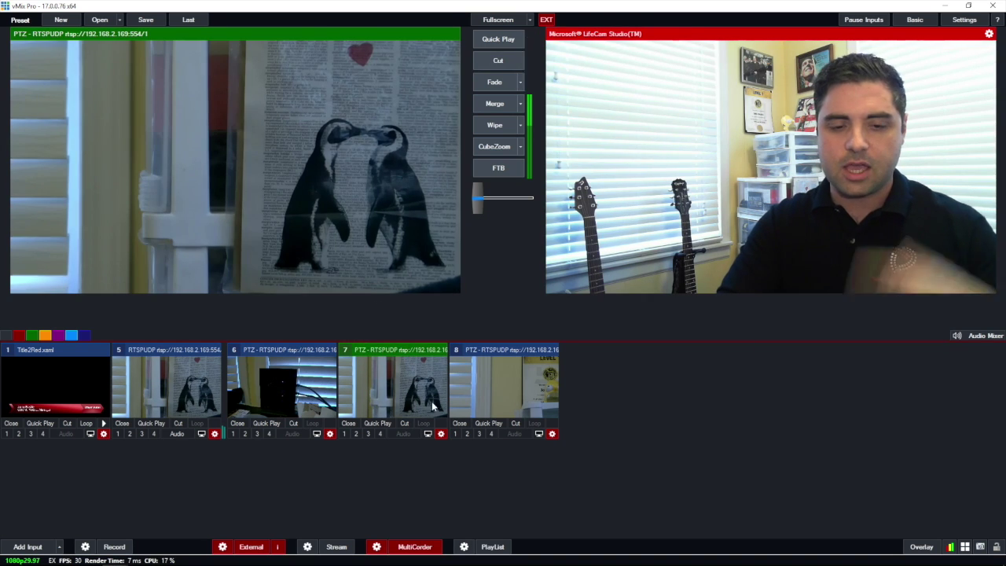
- Cut the LEVEL poster shot (input 8) live, then back to the webcam
click(515, 380)
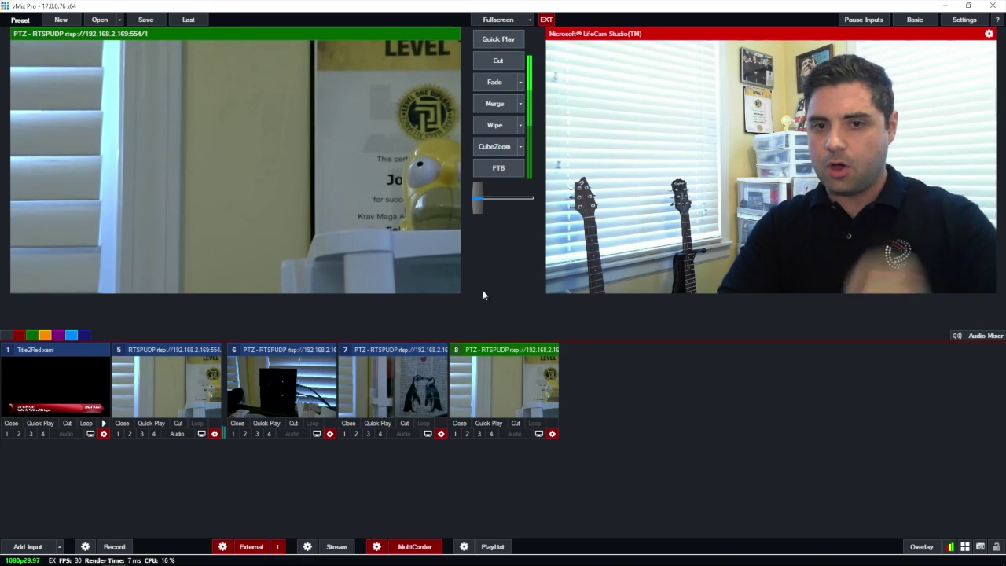
click(508, 66)
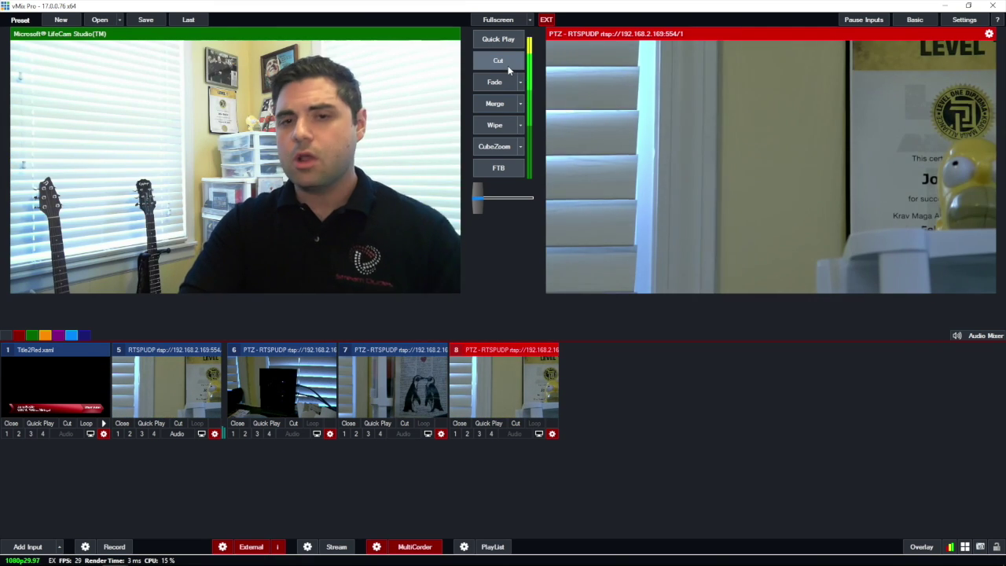
click(508, 67)
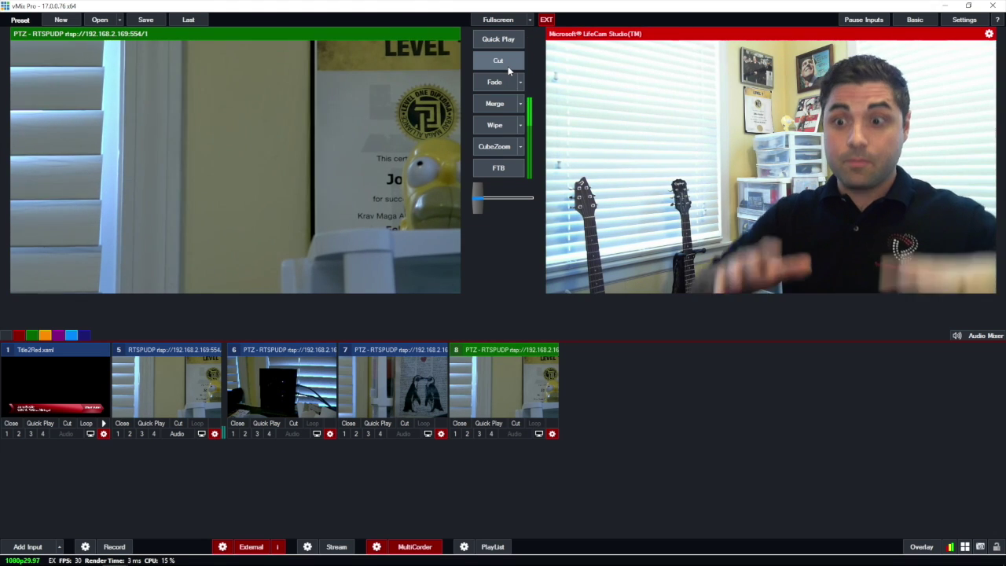